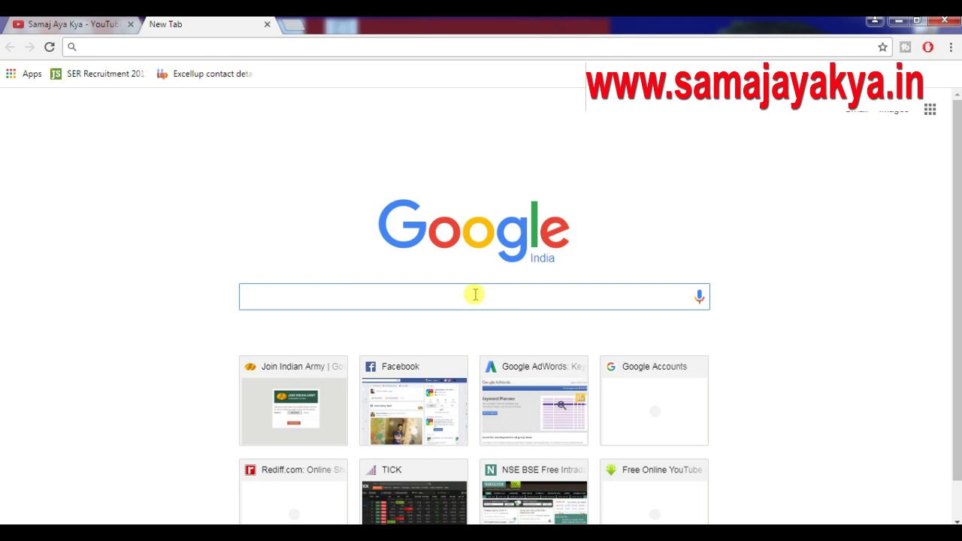
Search Google for 'swach bharat abhyan urban'
text(swa)
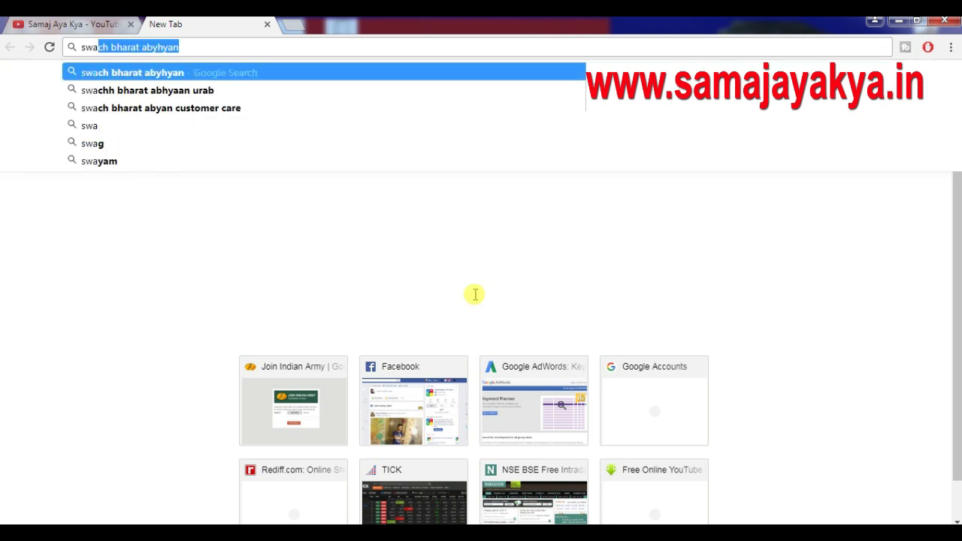
text(ch bharat )
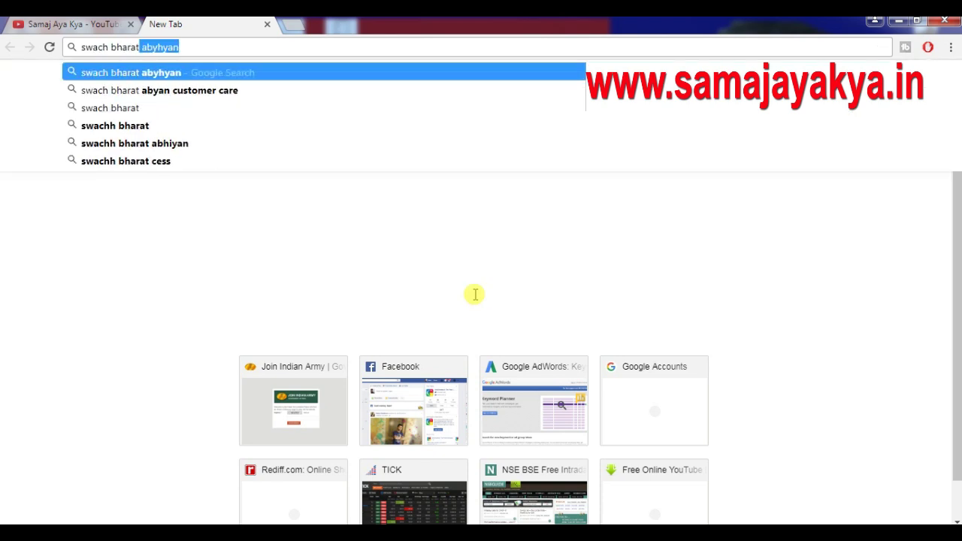
text(abhyan urban)
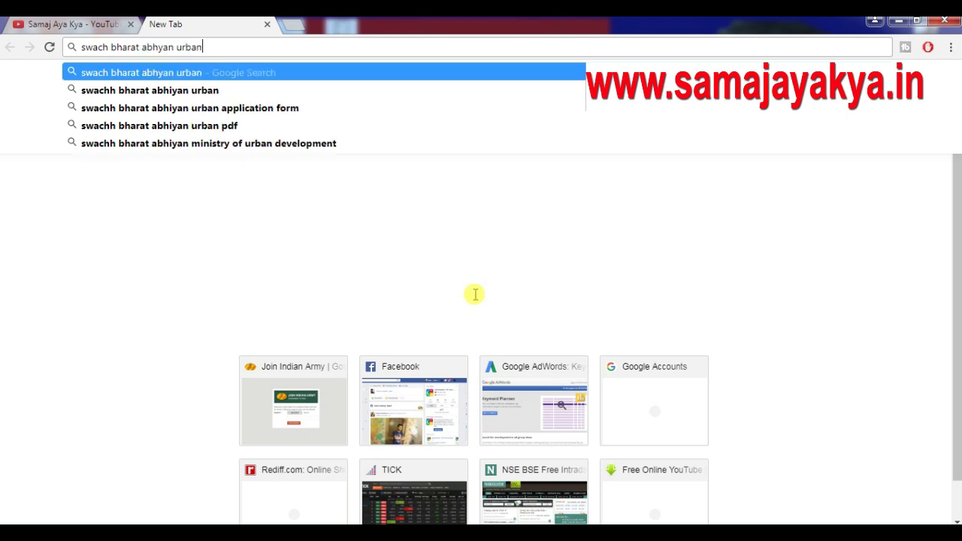
key(Return)
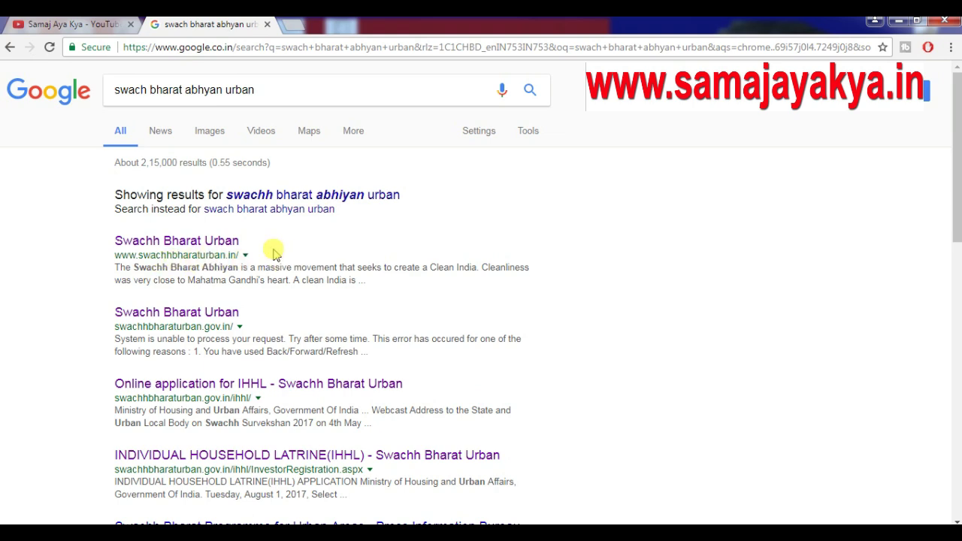
Open the Swachh Bharat Urban site and go to Households & Citizens > Online application for IHHL
click(224, 247)
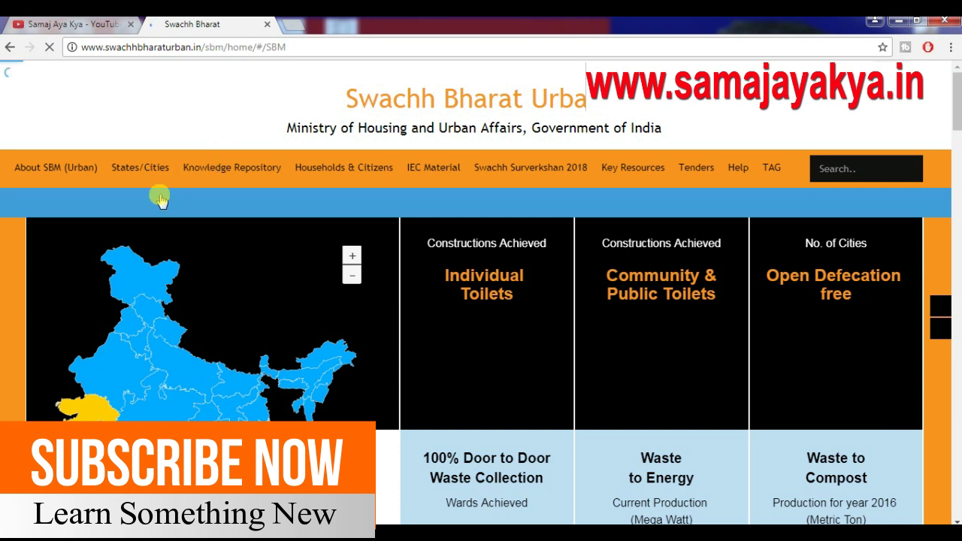
mouse_move(25, 172)
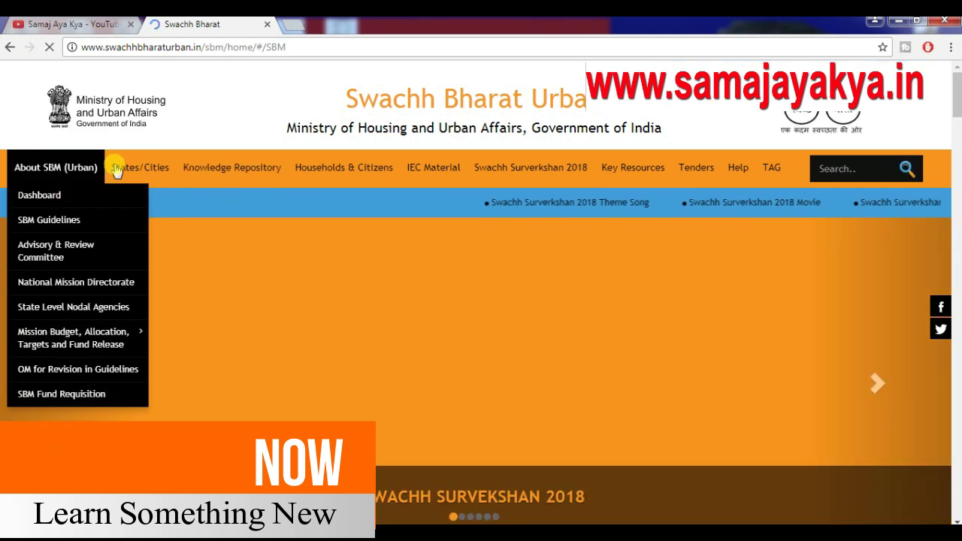
mouse_move(337, 169)
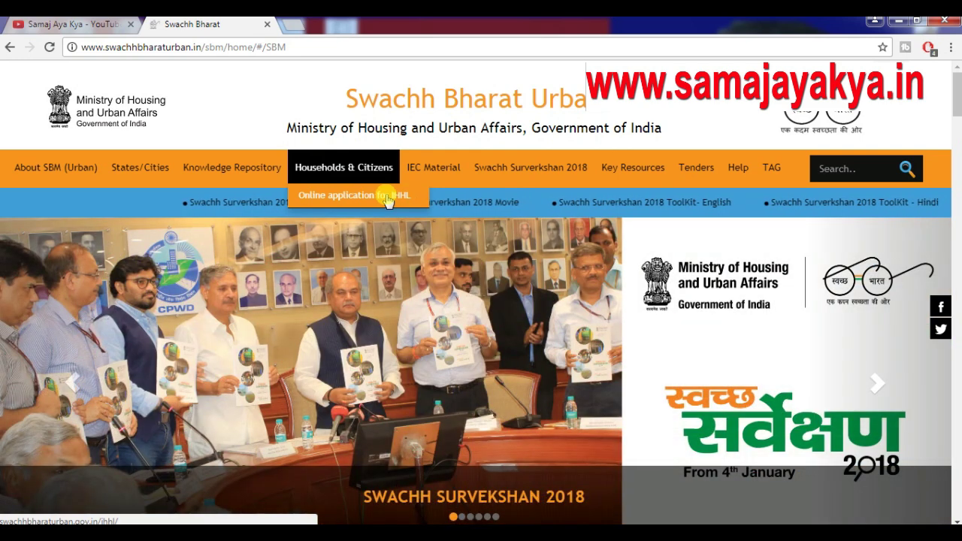
click(388, 197)
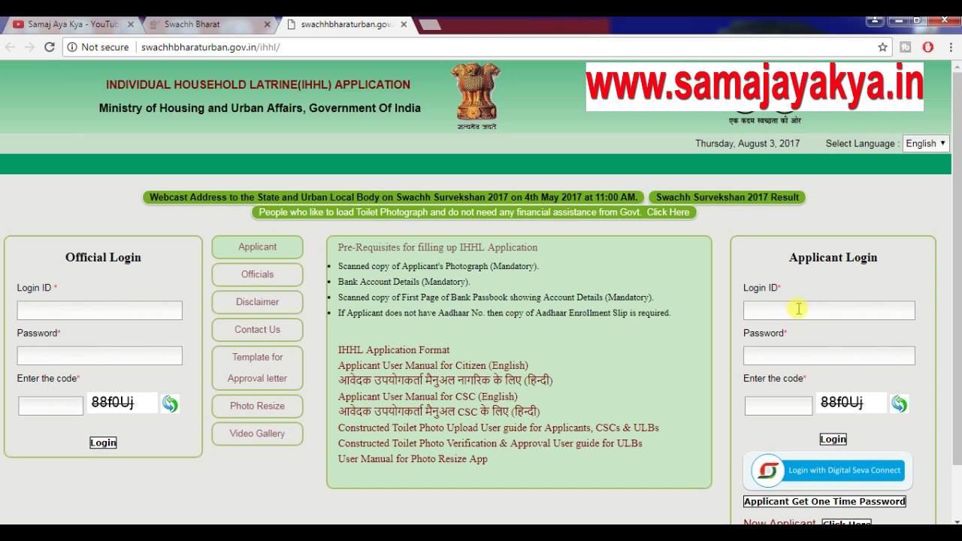
Open the New Applicant registration form and enter the applicant's name, mobile number, e-mail and address
click(839, 315)
scroll(827, 316, down, 1)
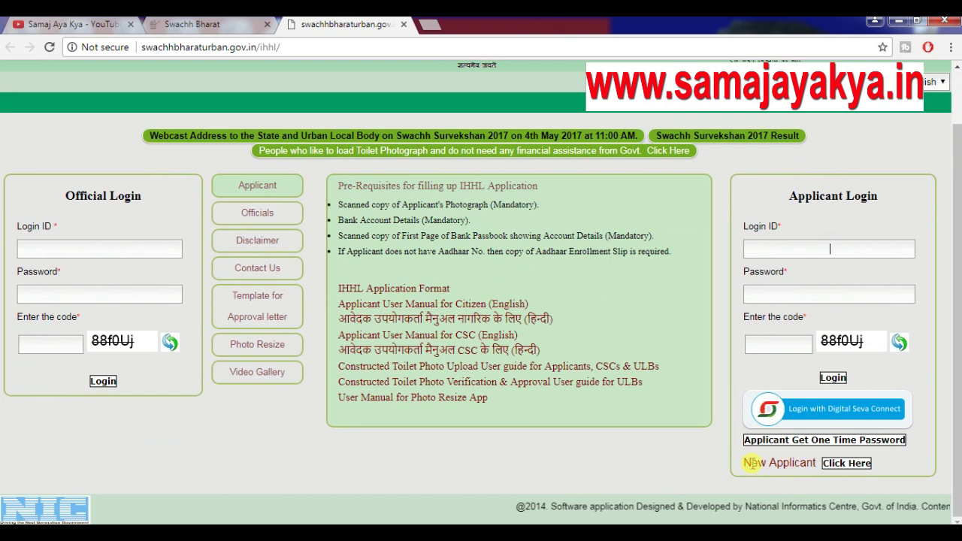
click(851, 464)
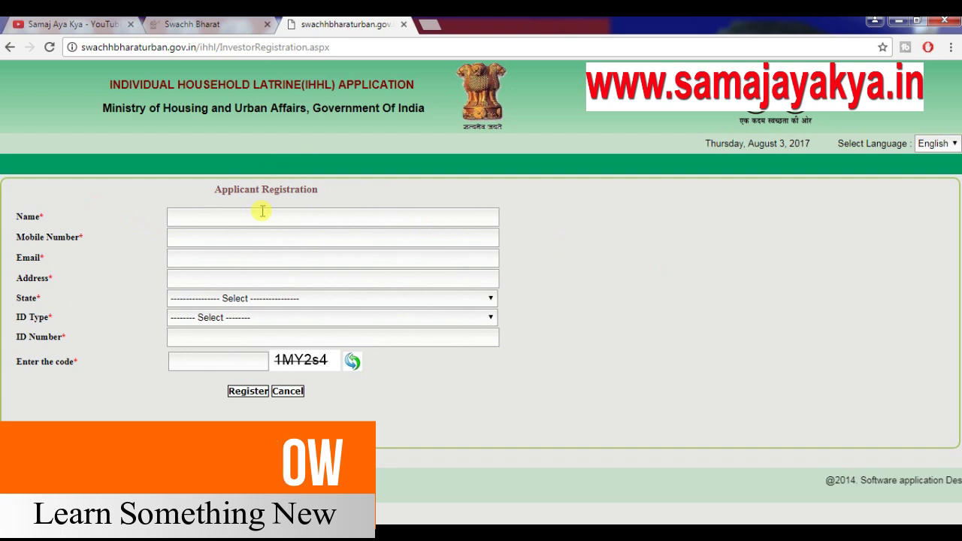
text(ViVE)
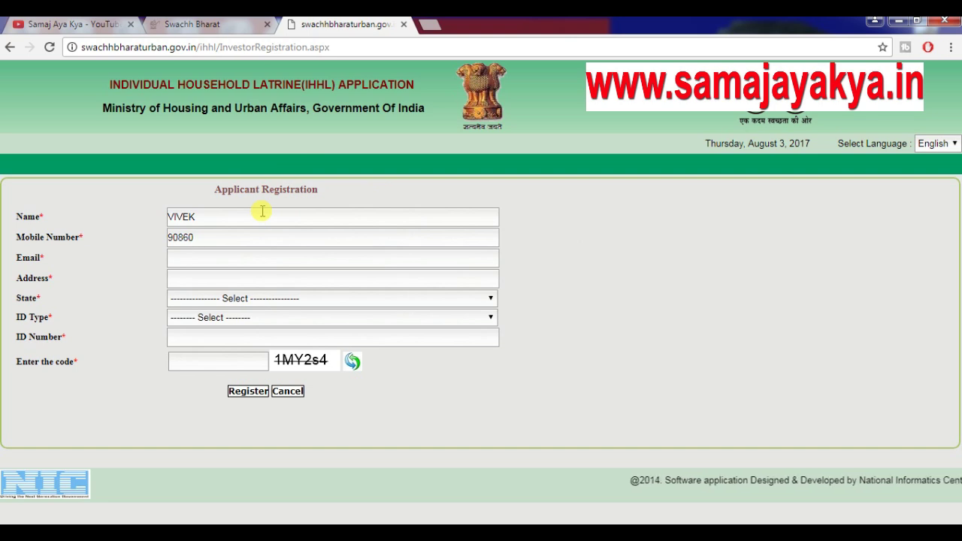
click(213, 257)
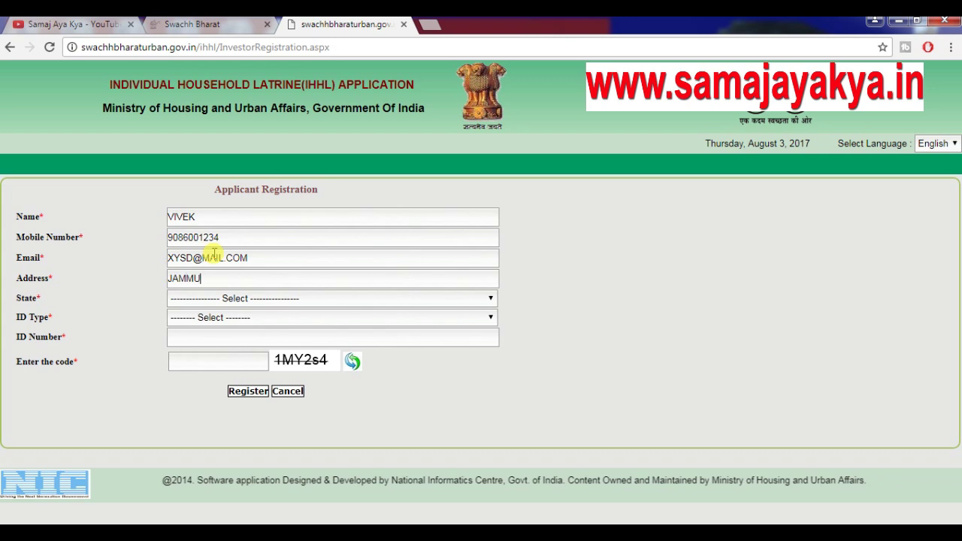
Select state Jammu & Kashmir and ID type VOTER-ID-CARD, then enter the ID number and captcha code
click(234, 298)
key(j)
key(Return)
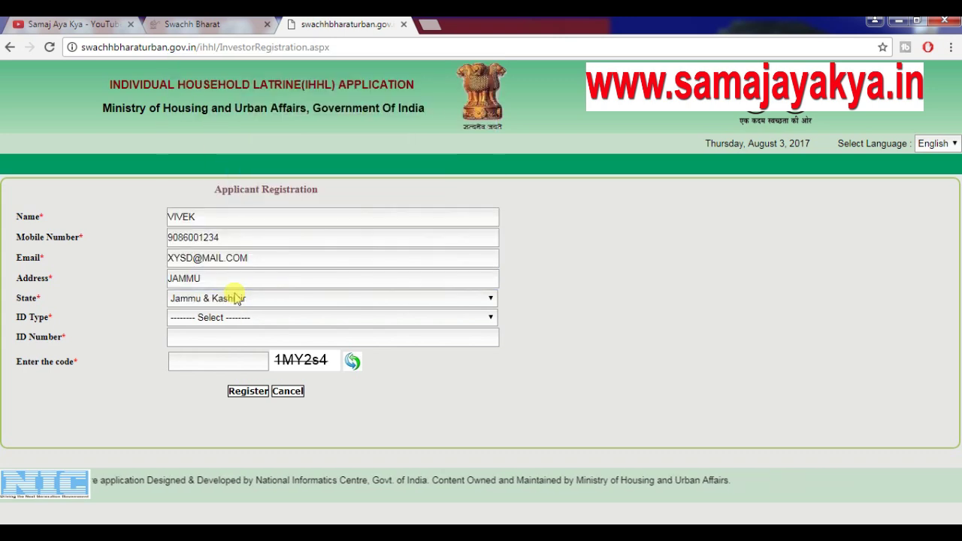
click(219, 318)
click(235, 356)
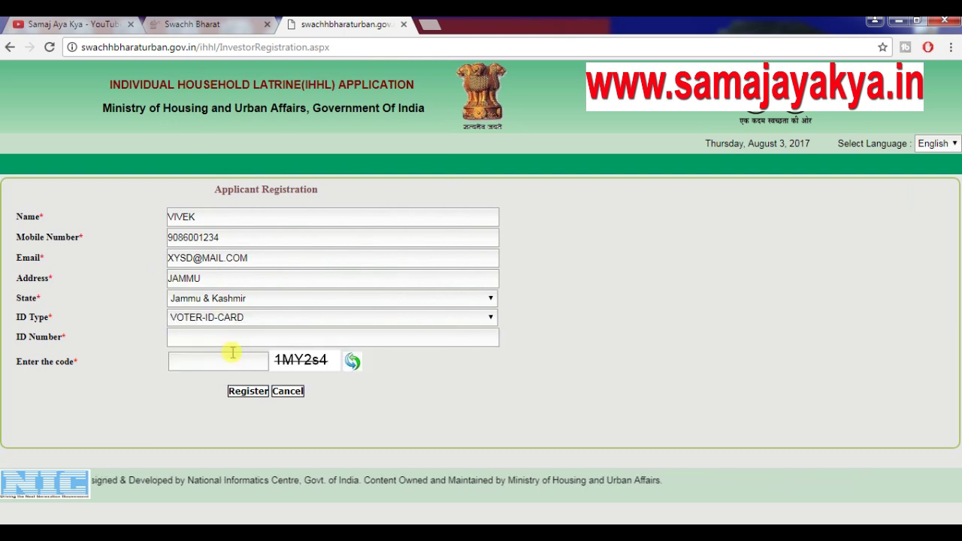
click(229, 318)
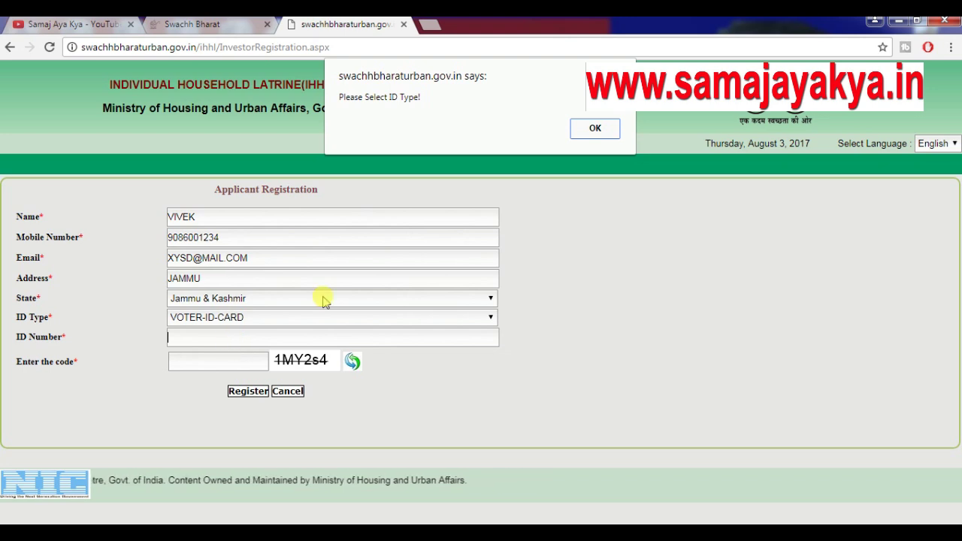
click(594, 127)
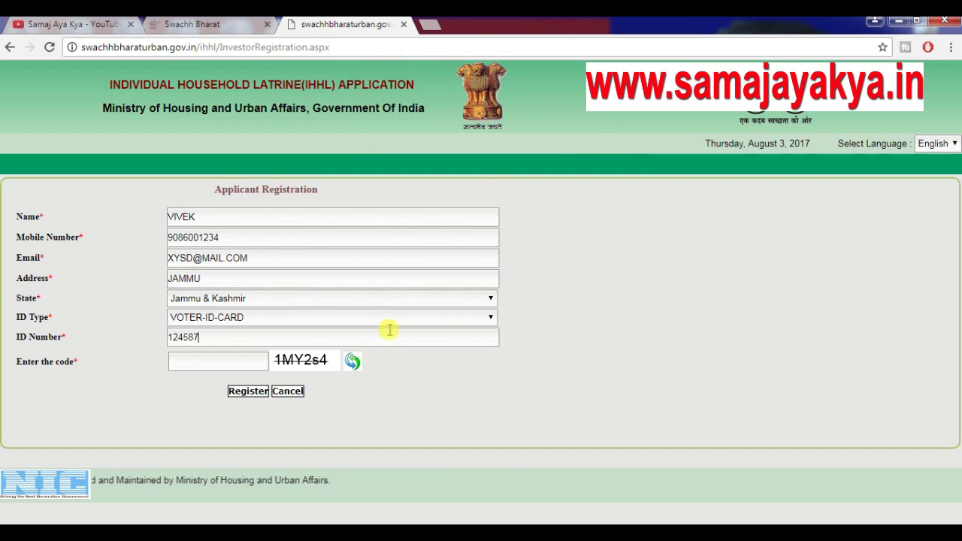
click(247, 364)
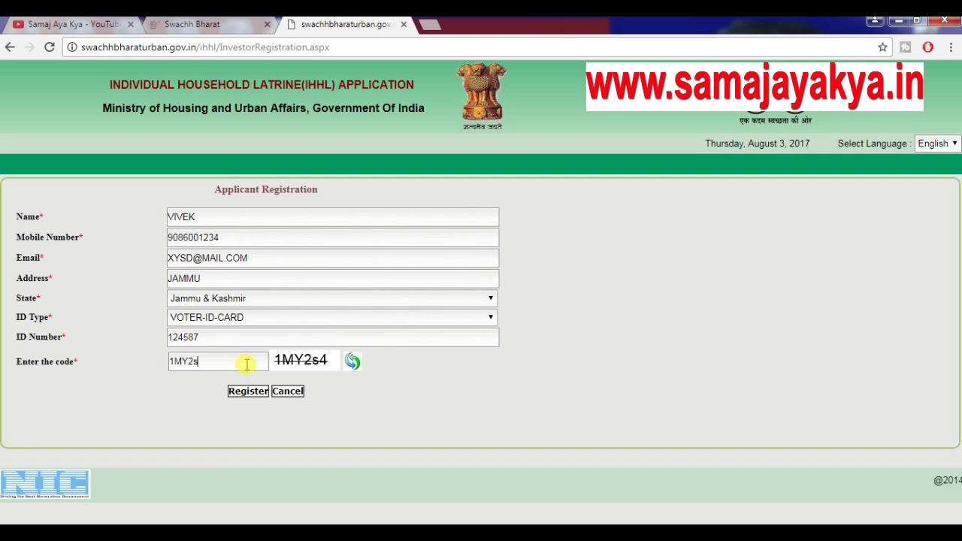
text(1MY2s4)
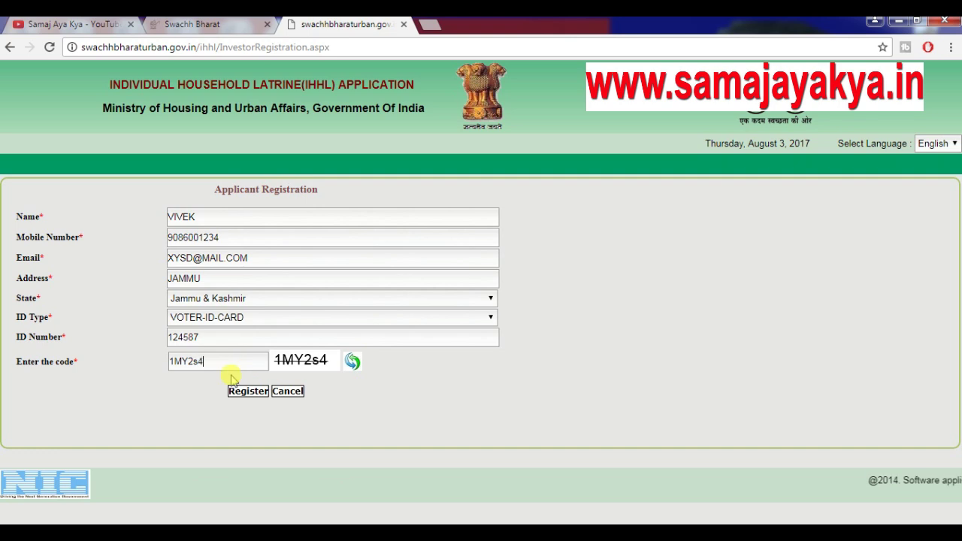
Submit the registration, reloading and confirming resubmission after the server error
click(239, 391)
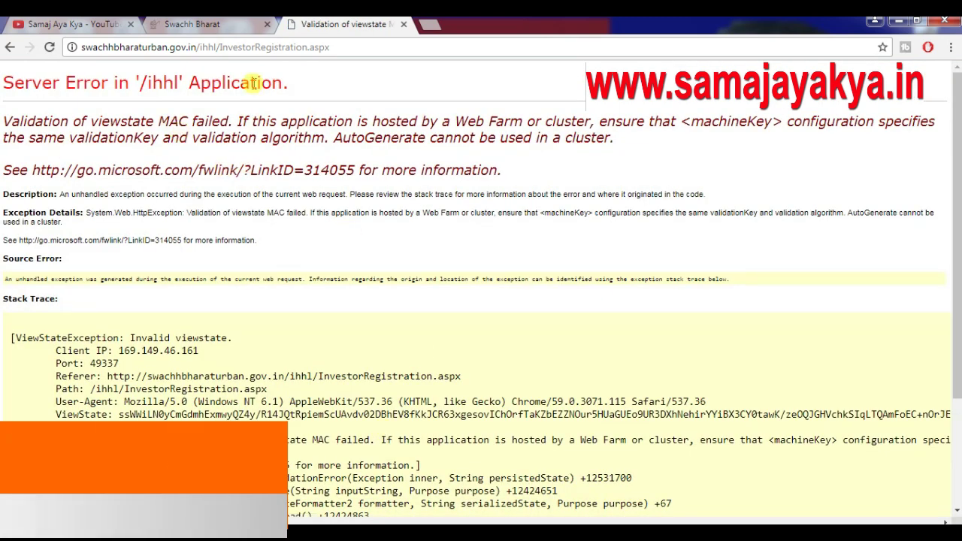
click(51, 47)
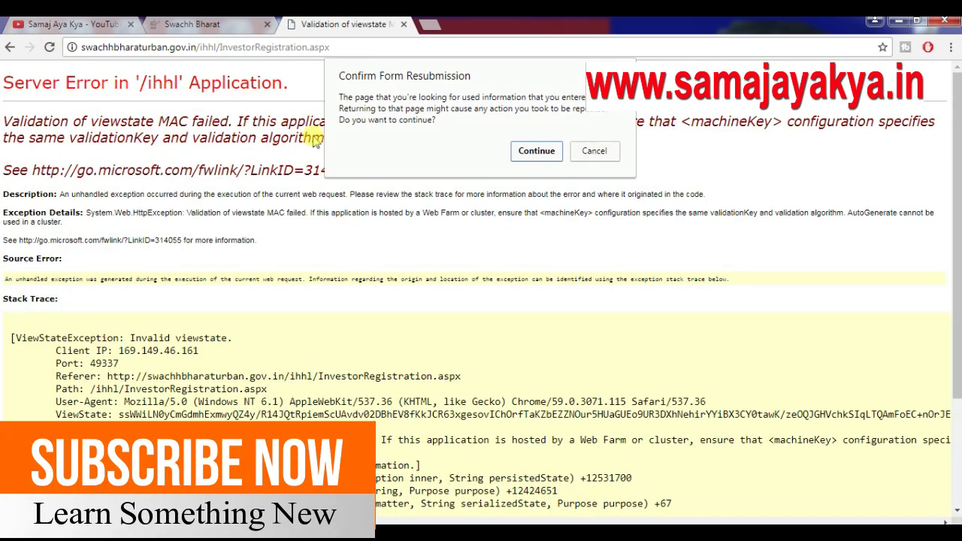
click(538, 151)
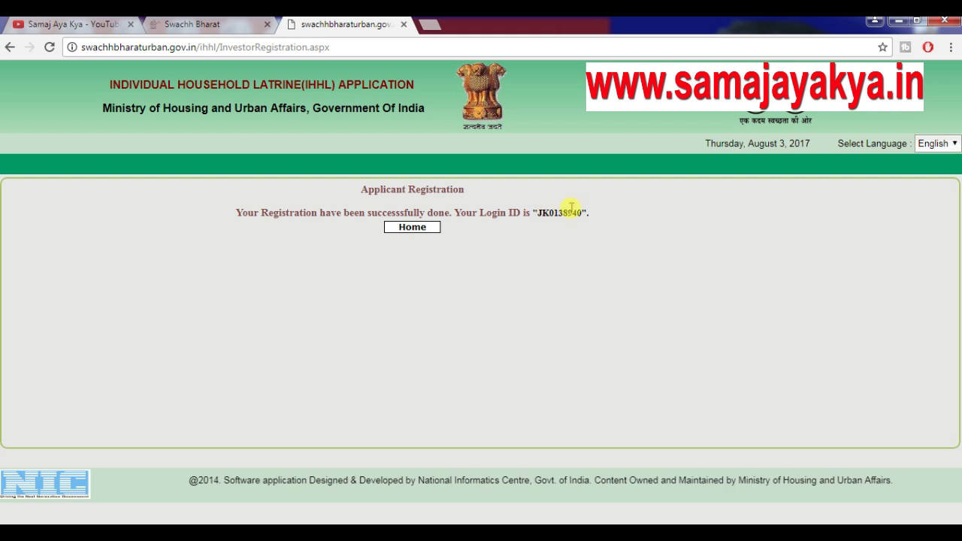
Copy the newly issued Login ID into the Applicant Login ID field
double_click(543, 213)
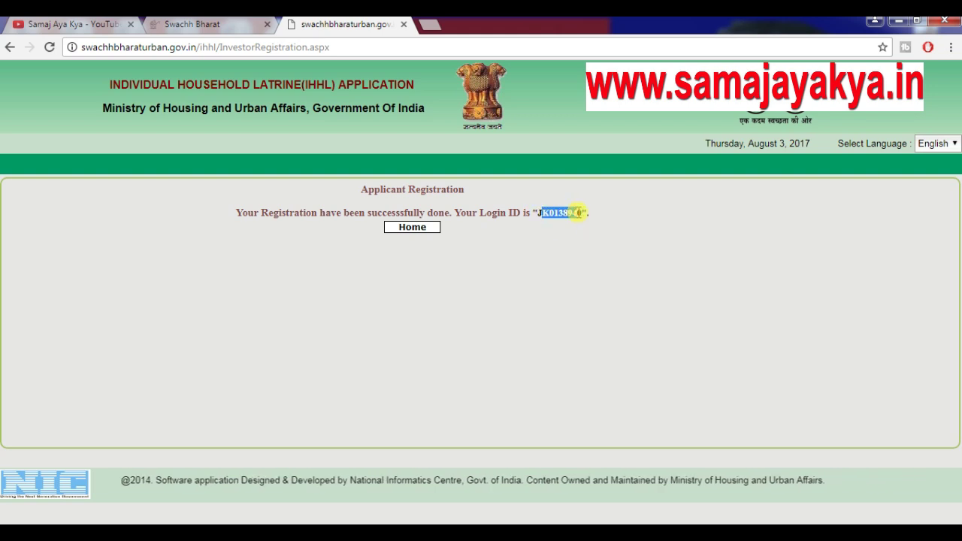
click(547, 230)
drag(537, 215, 572, 221)
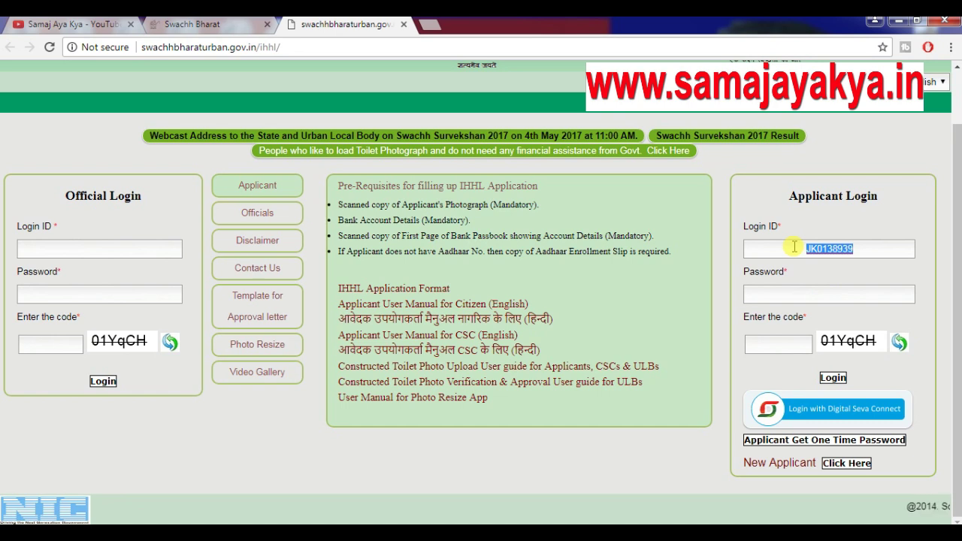
key(BackSpace)
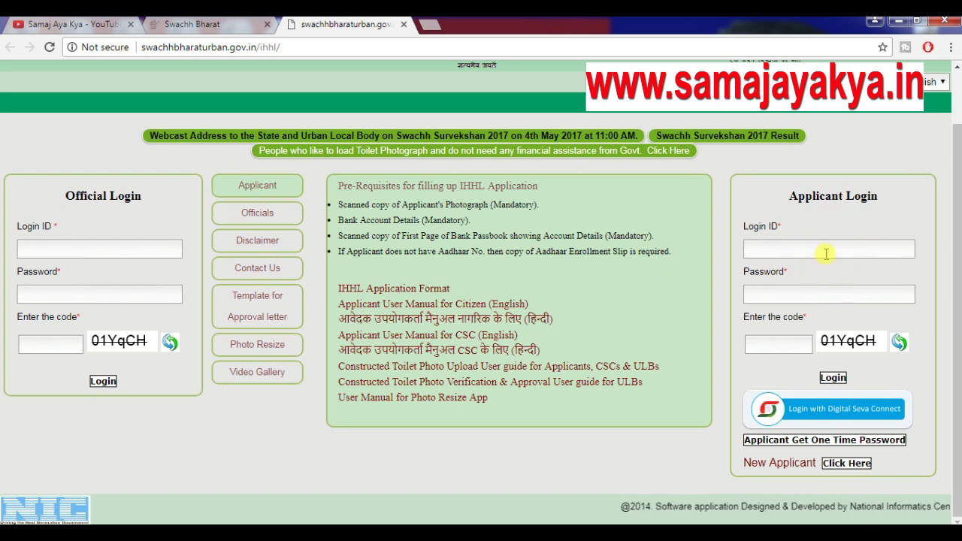
key(ctrl+v)
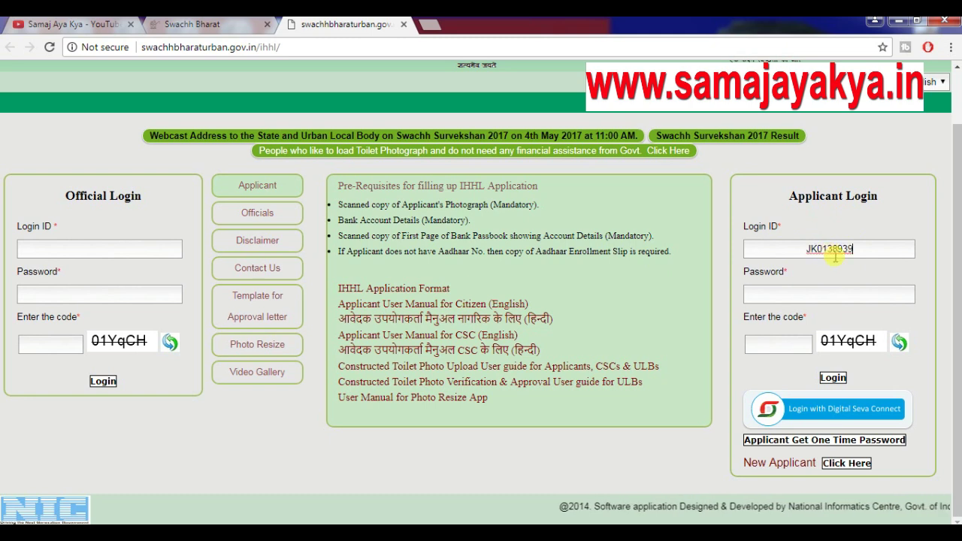
Enter the account password and captcha code, then log in as the applicant
click(840, 292)
text(**********)
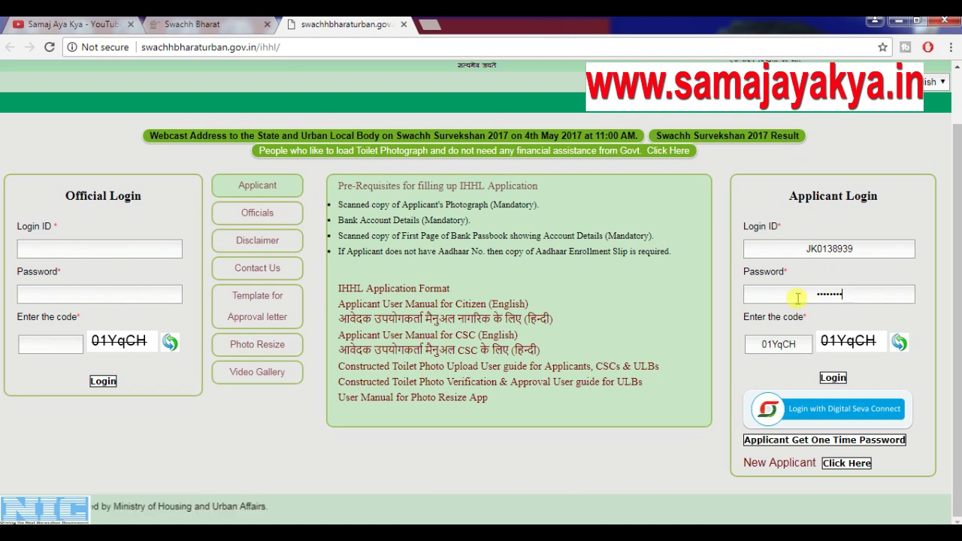
key(Tab)
text(01YqCH)
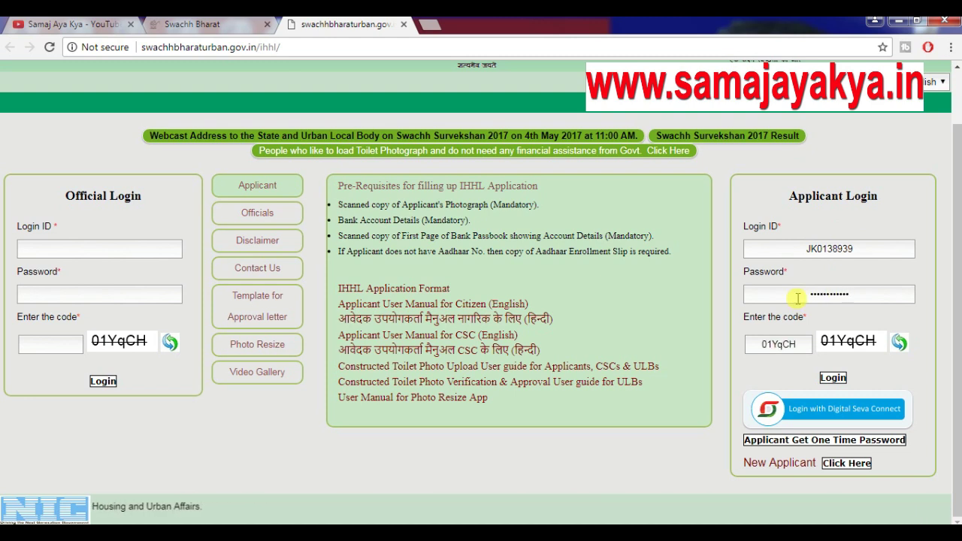
click(833, 378)
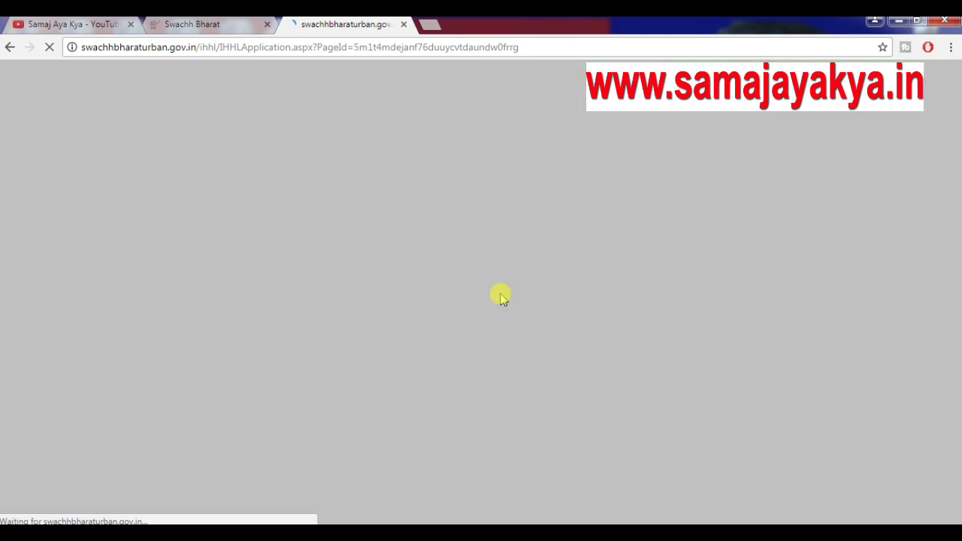
Set the District to Jammu in the geographical particulars
scroll(563, 248, down, 1)
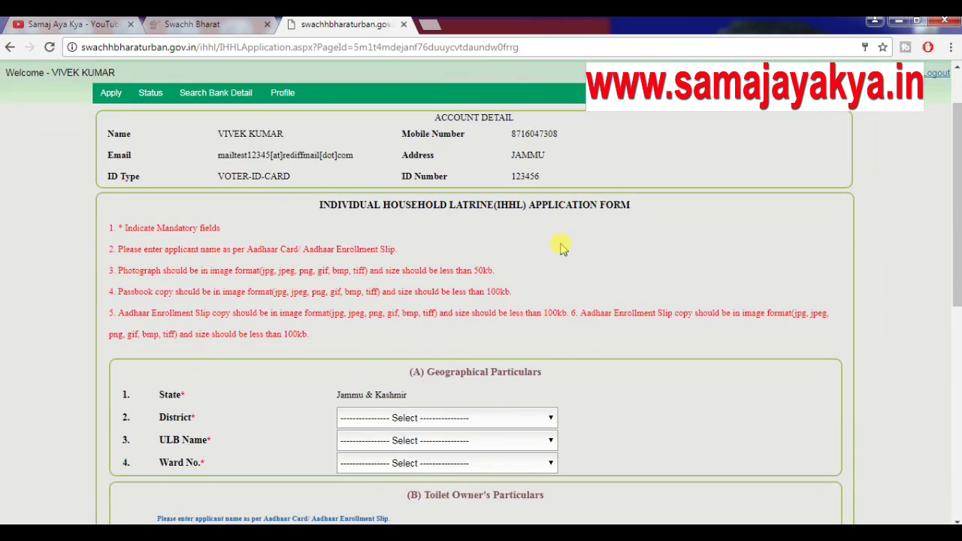
scroll(563, 248, up, 1)
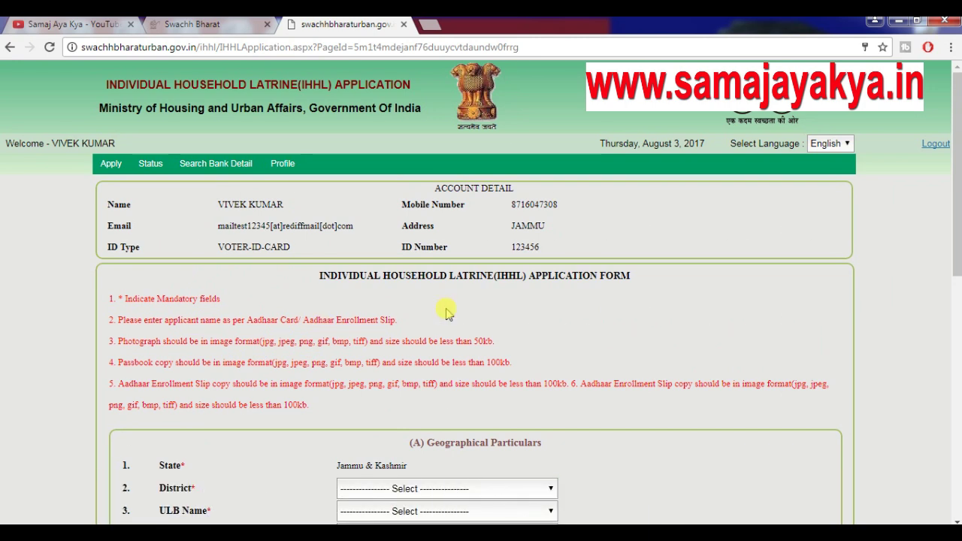
scroll(446, 313, down, 4)
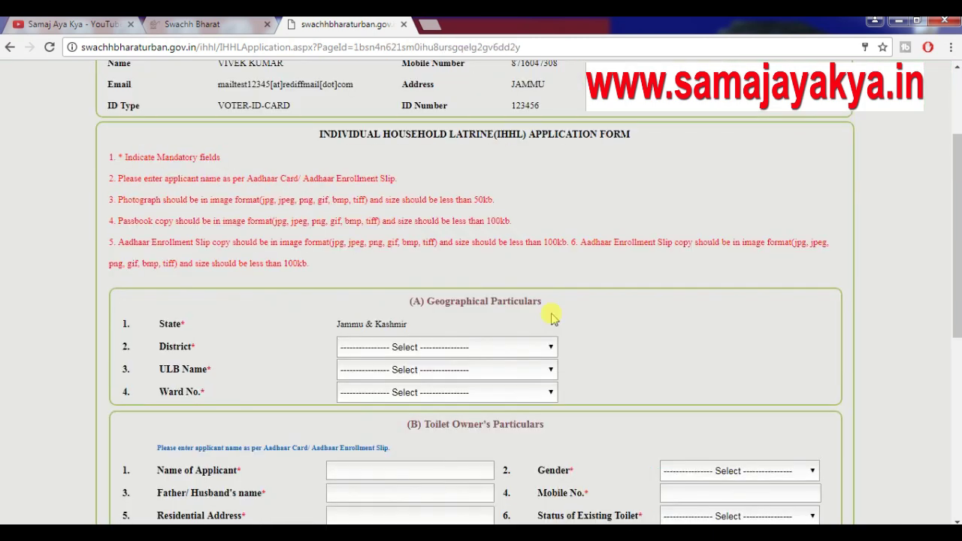
scroll(585, 336, down, 2)
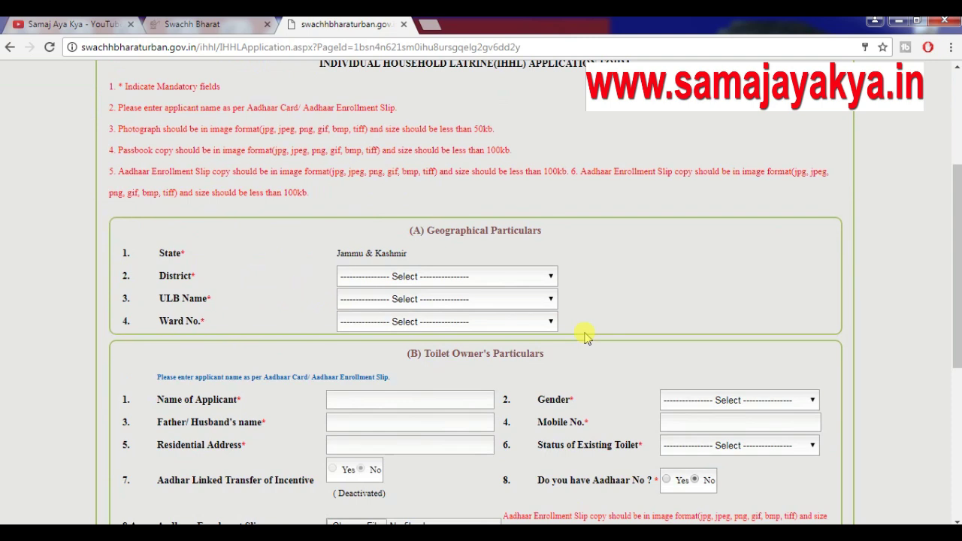
click(435, 277)
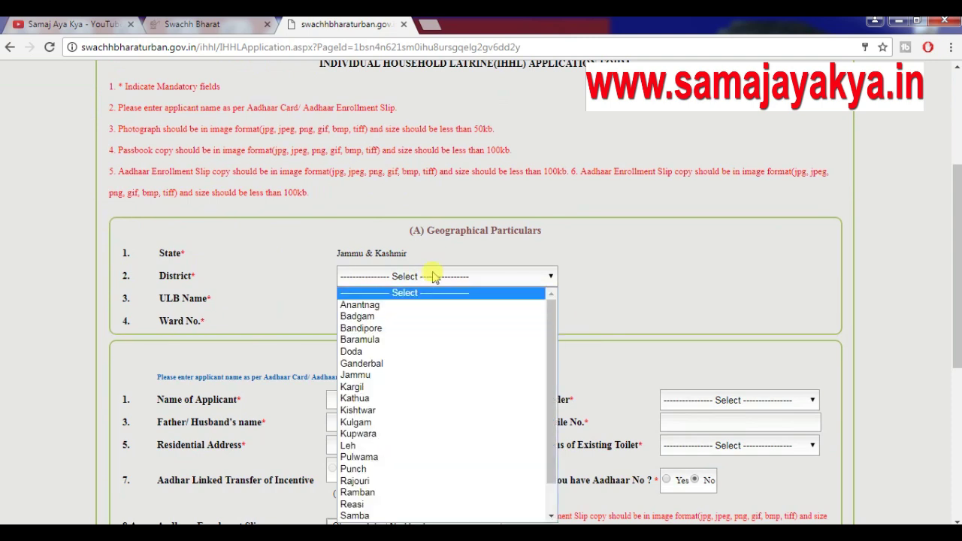
key(j)
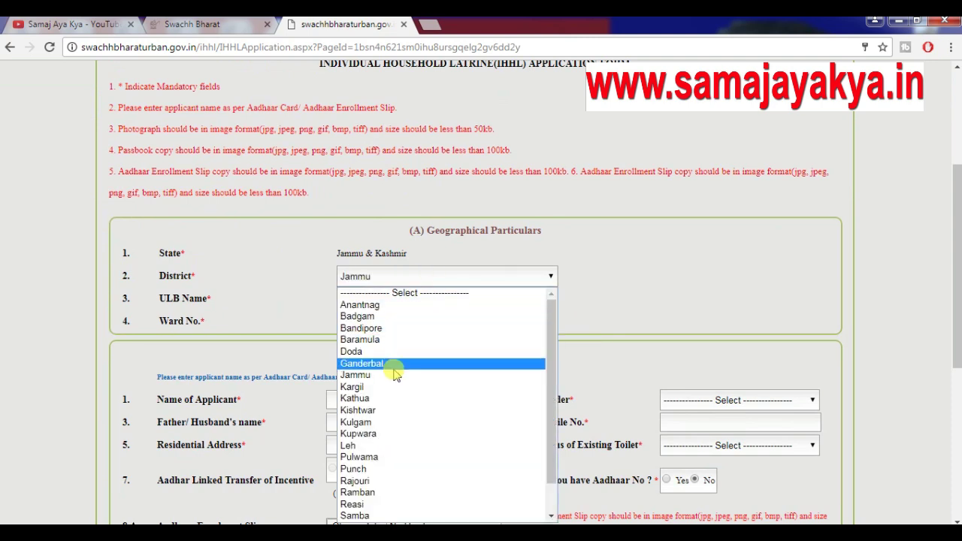
click(393, 374)
Set ULB Name to Akhnoor (MC) and Ward No. to 2 - 2
click(425, 301)
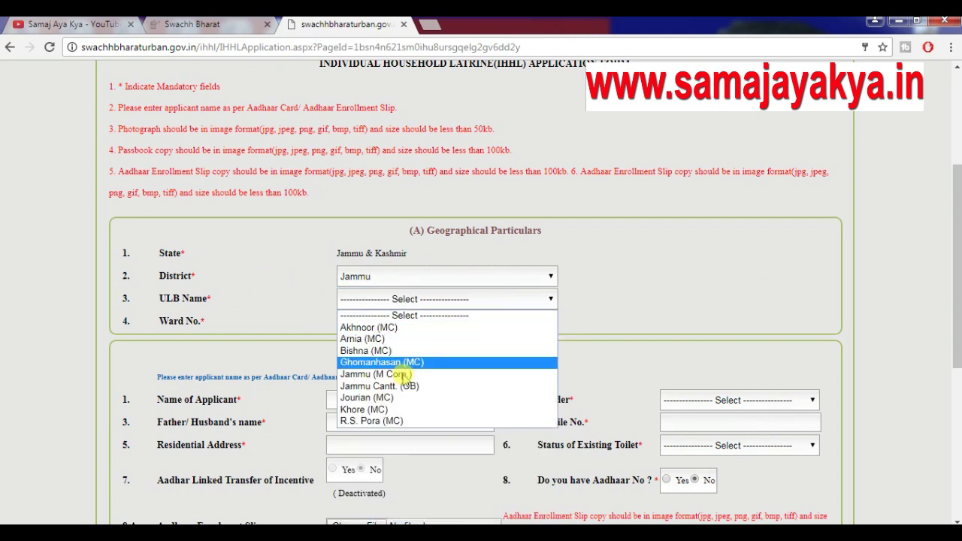
click(412, 387)
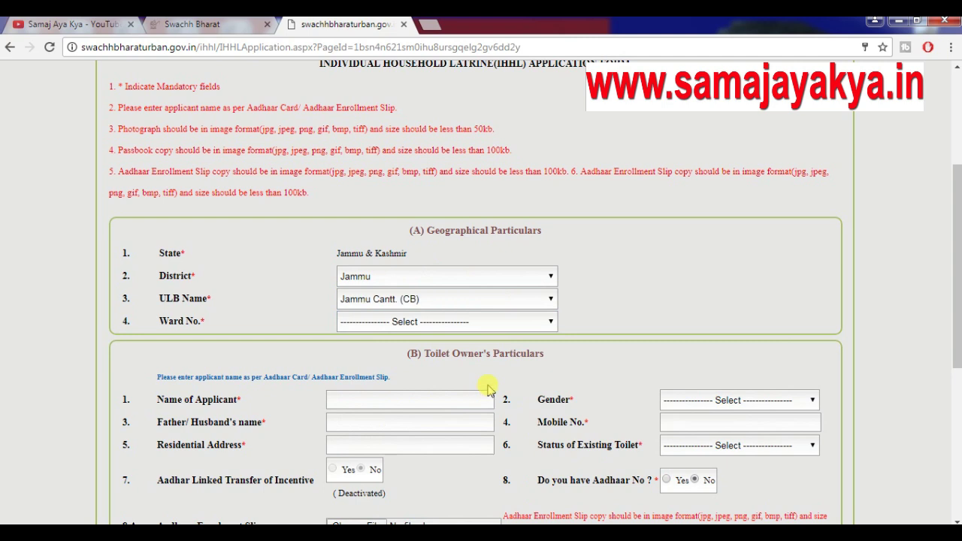
click(423, 323)
click(425, 324)
click(431, 324)
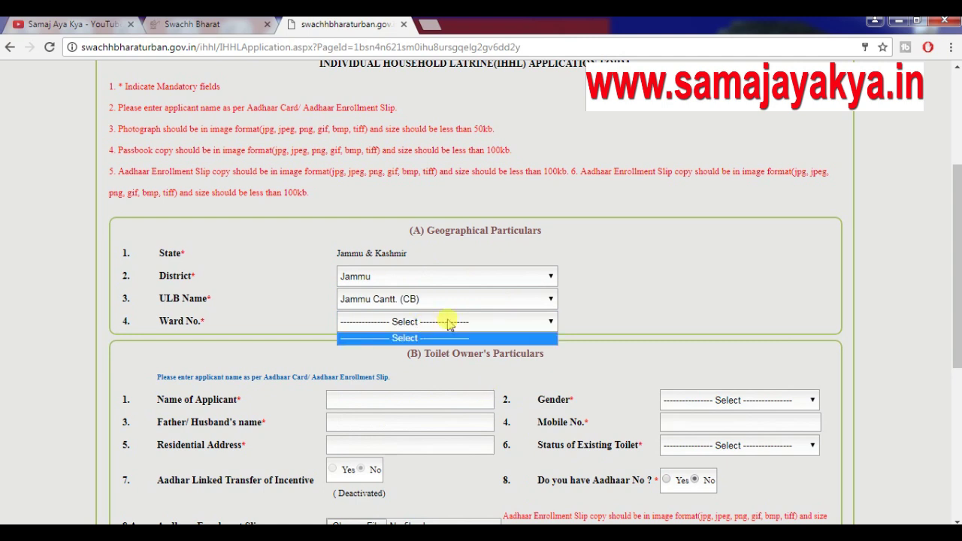
click(446, 322)
click(418, 300)
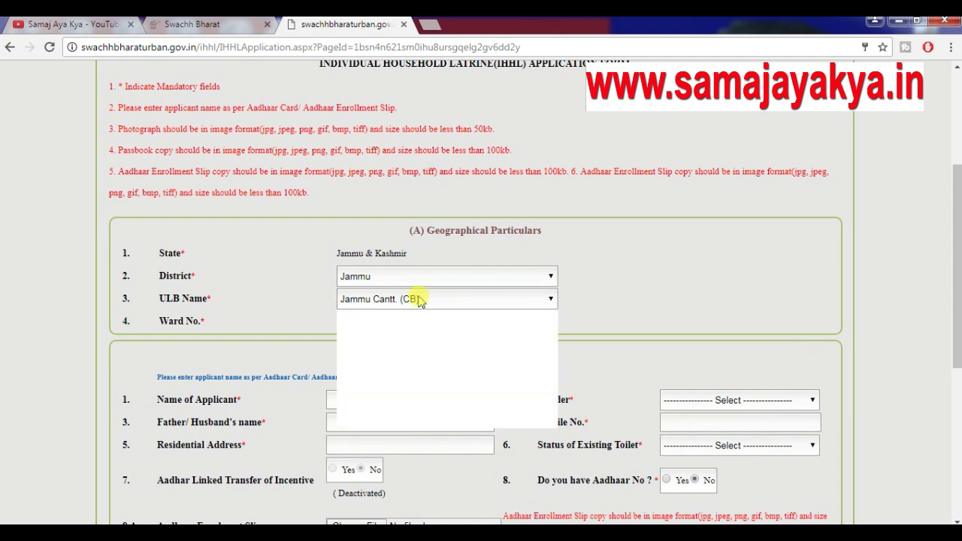
click(412, 328)
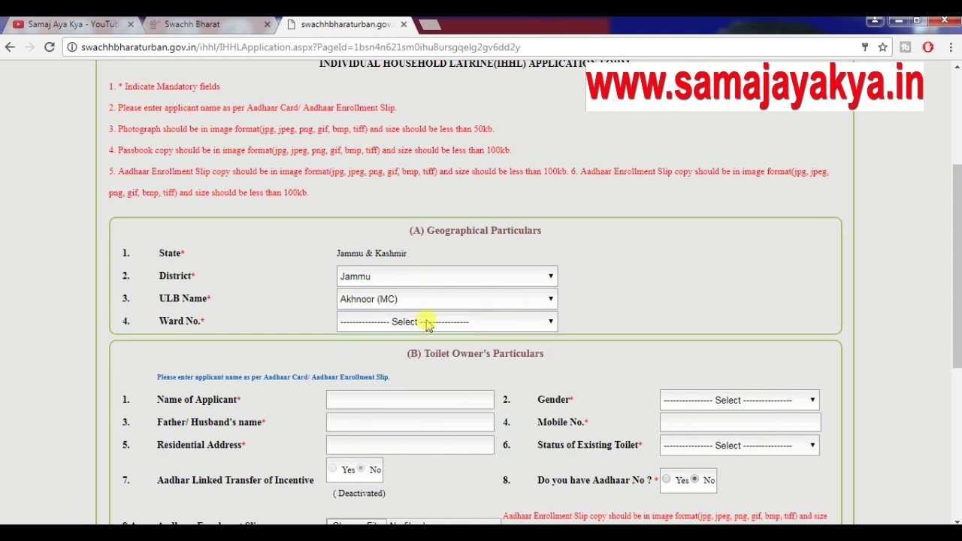
click(426, 322)
click(397, 361)
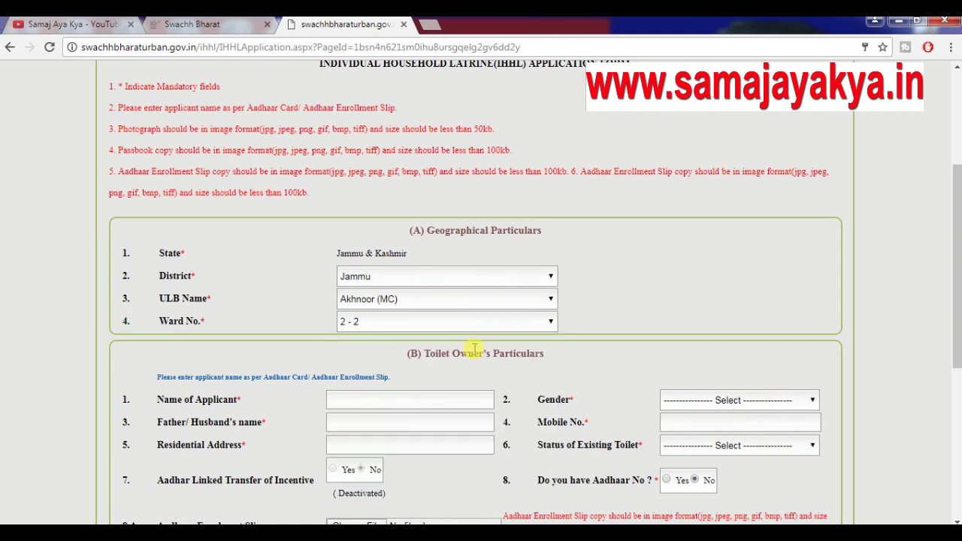
scroll(523, 331, down, 2)
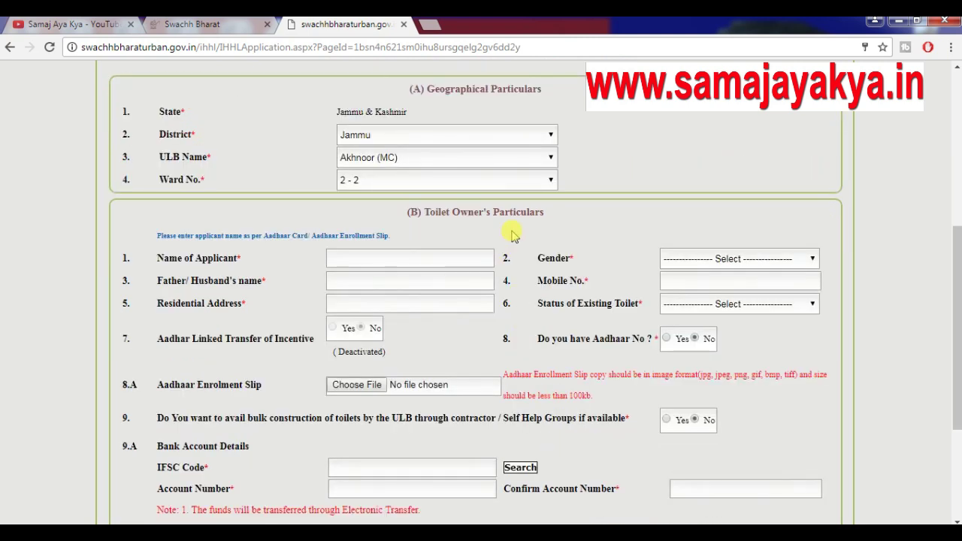
Choose MALE in the Gender dropdown under Toilet Owner's Particulars
scroll(513, 235, down, 1)
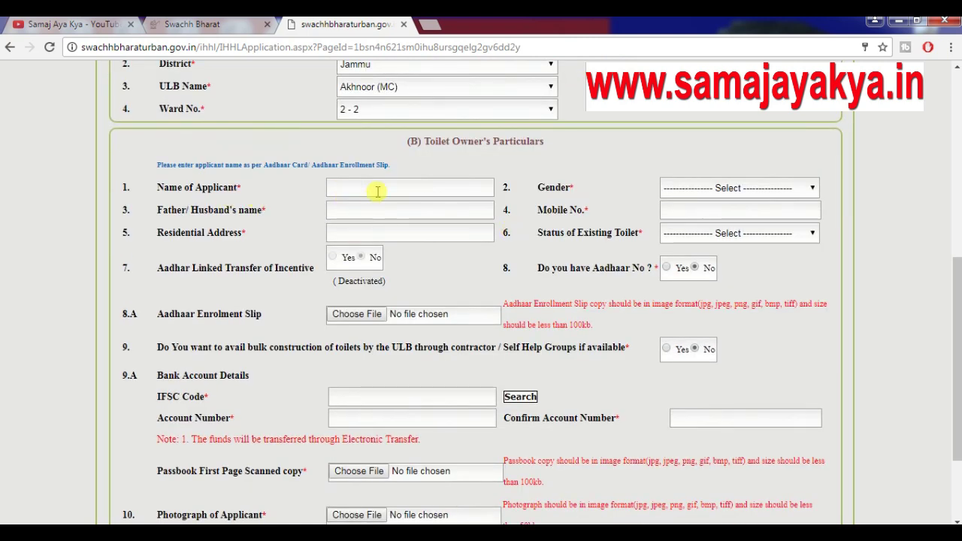
click(751, 189)
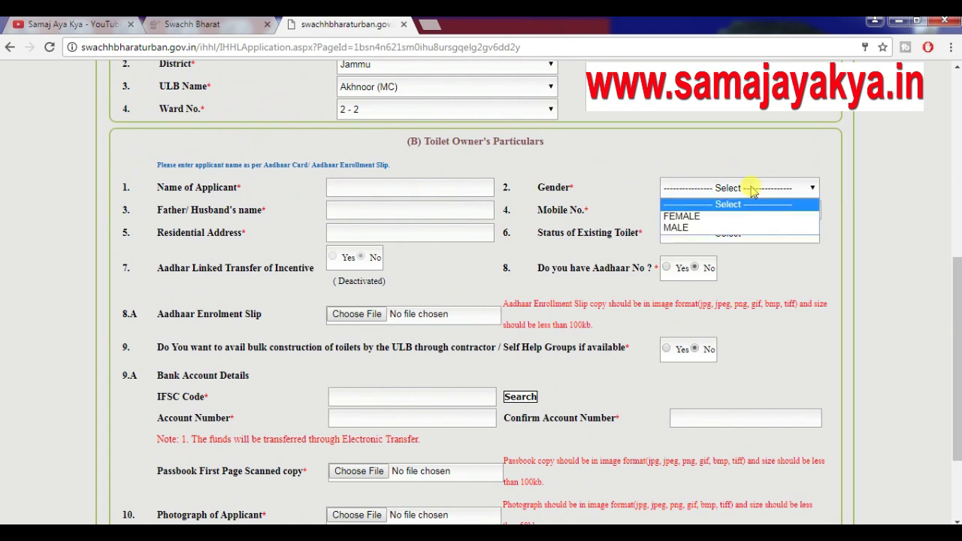
click(731, 229)
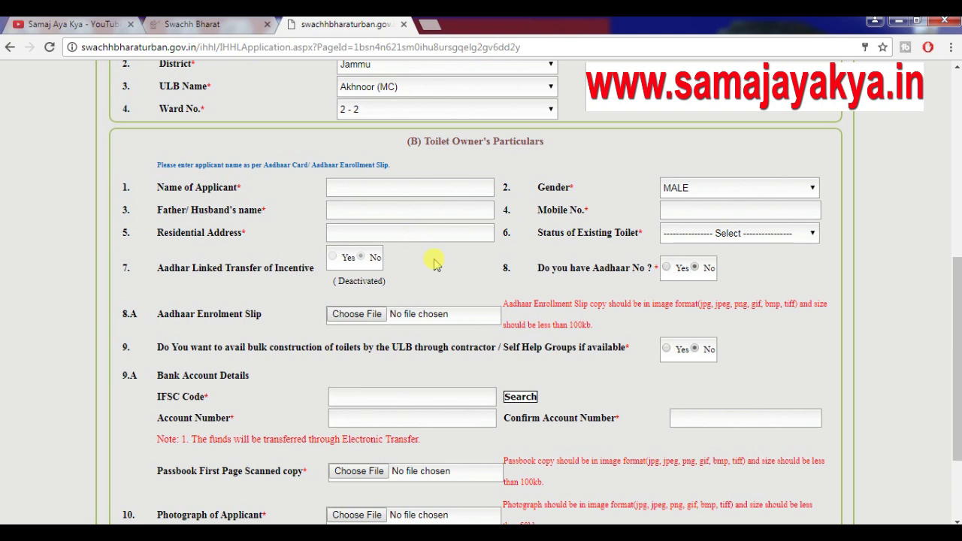
scroll(434, 262, down, 1)
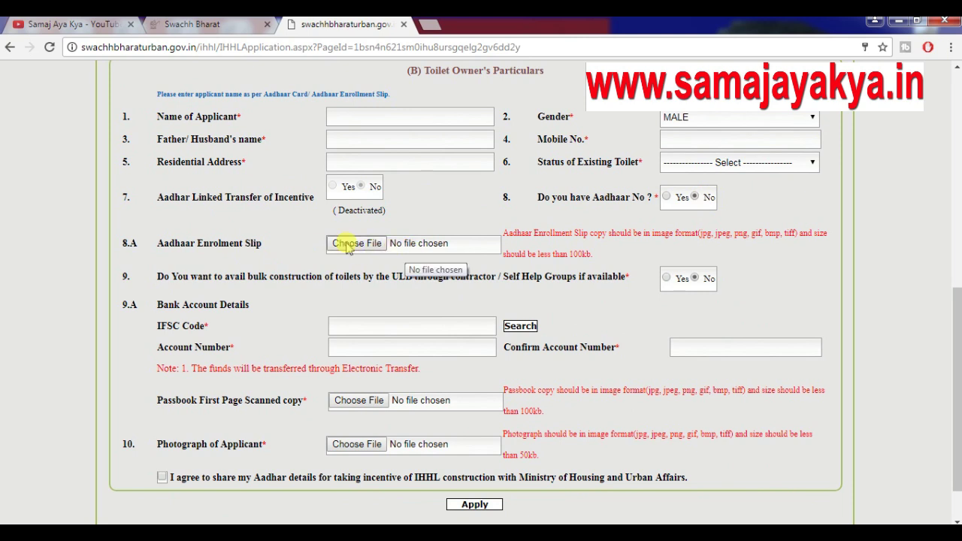
scroll(347, 247, down, 2)
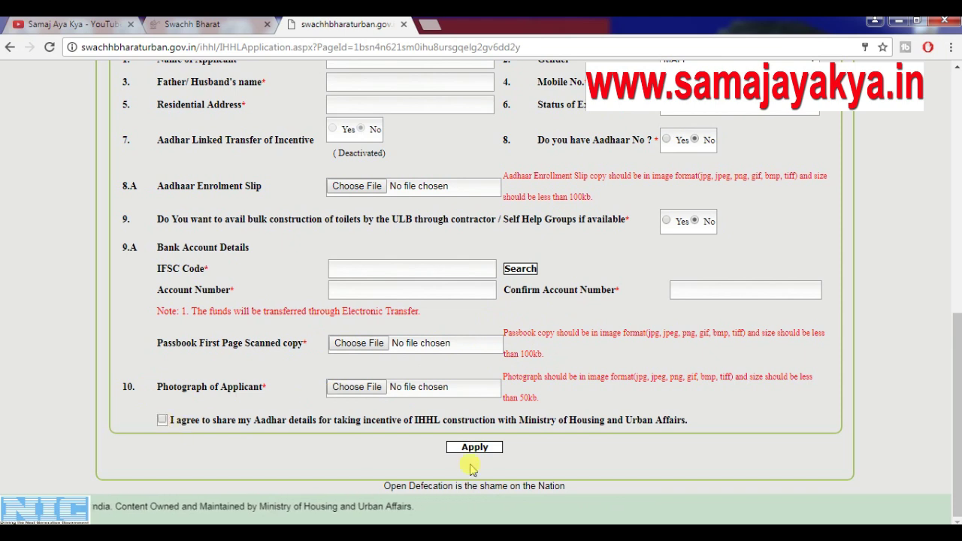
scroll(618, 322, up, 7)
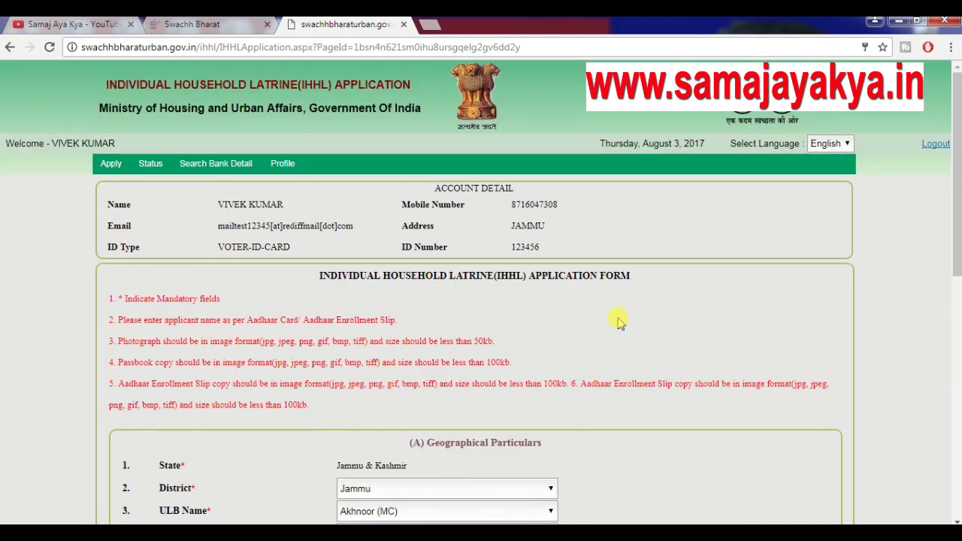
scroll(618, 322, down, 4)
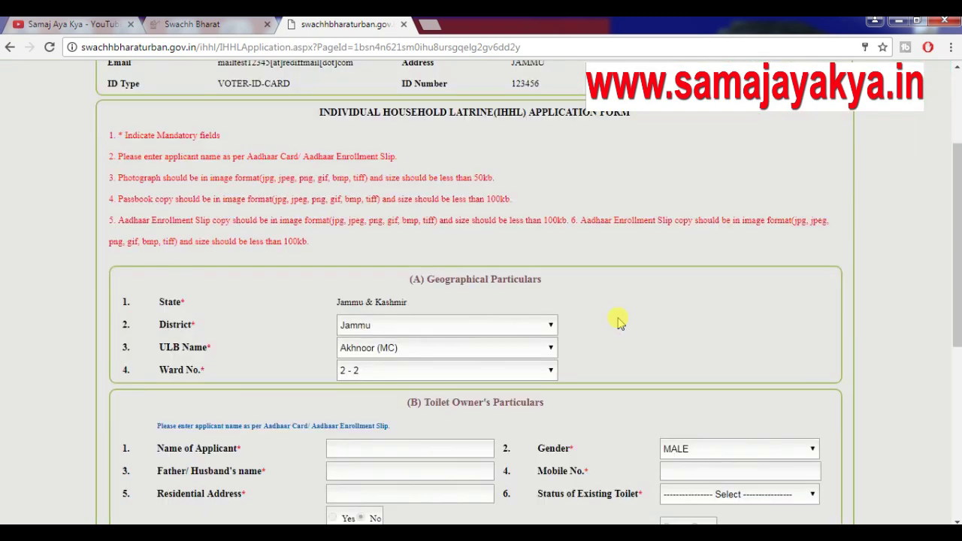
scroll(618, 322, down, 2)
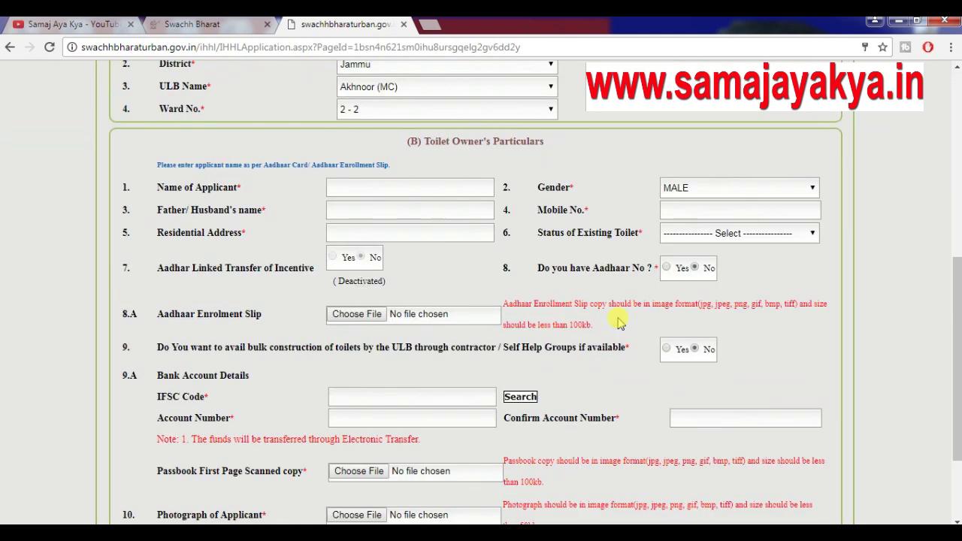
scroll(618, 322, down, 2)
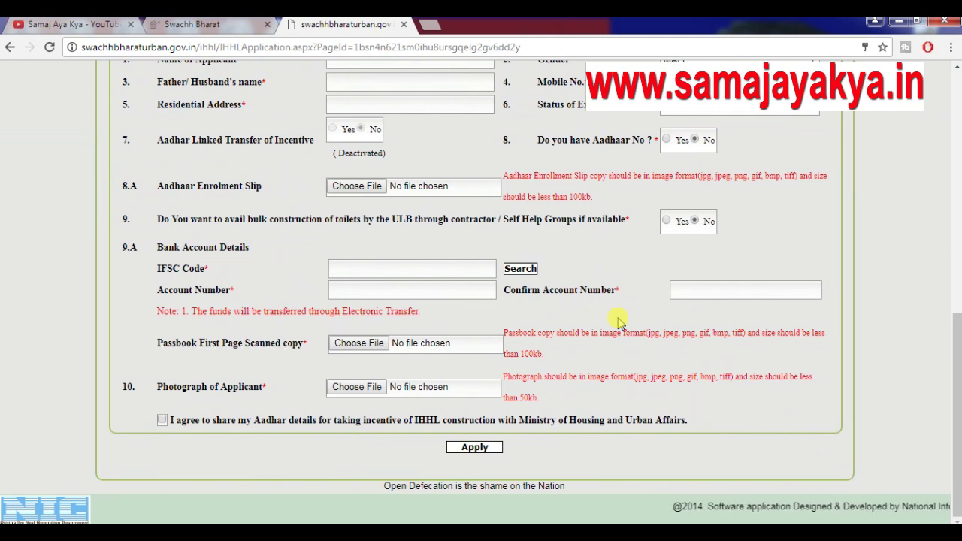
scroll(618, 322, up, 4)
scroll(618, 322, up, 3)
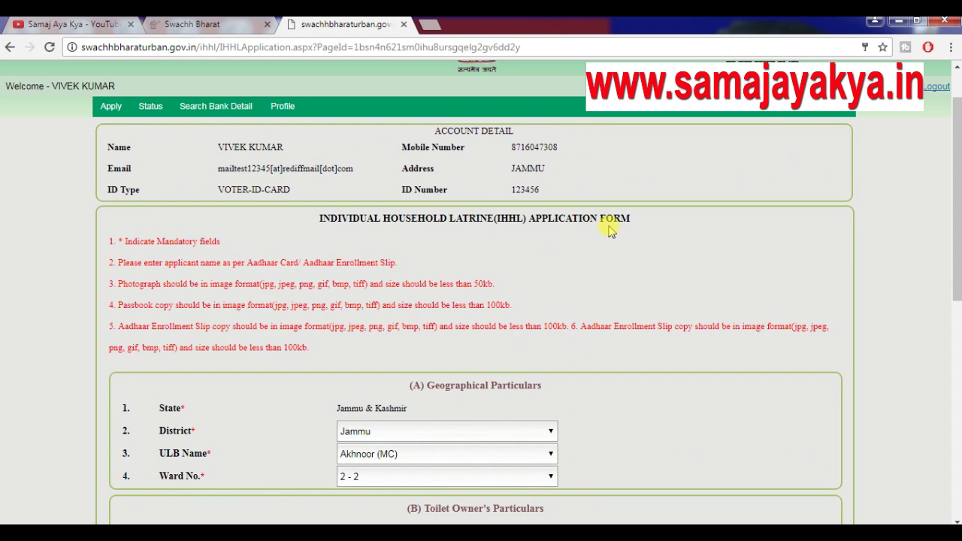
scroll(609, 229, down, 3)
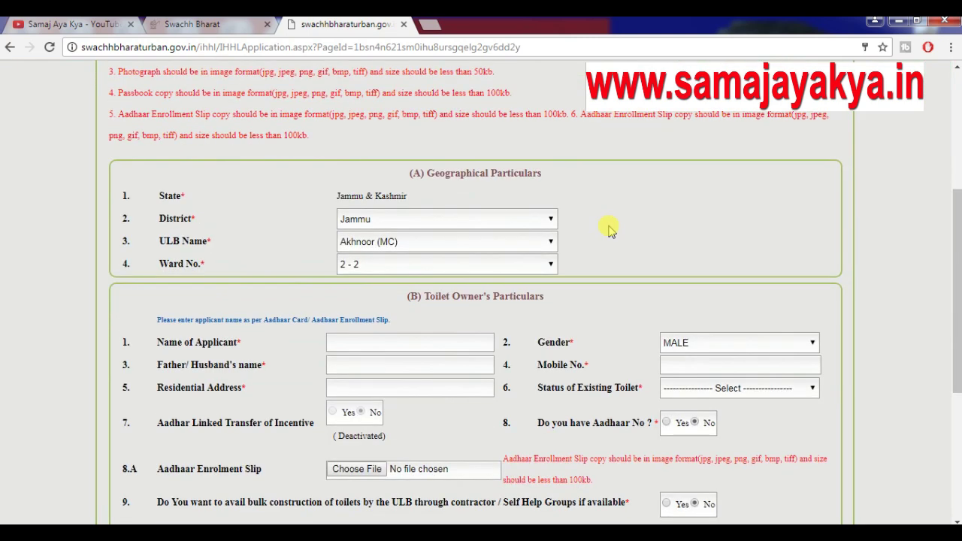
scroll(609, 229, down, 3)
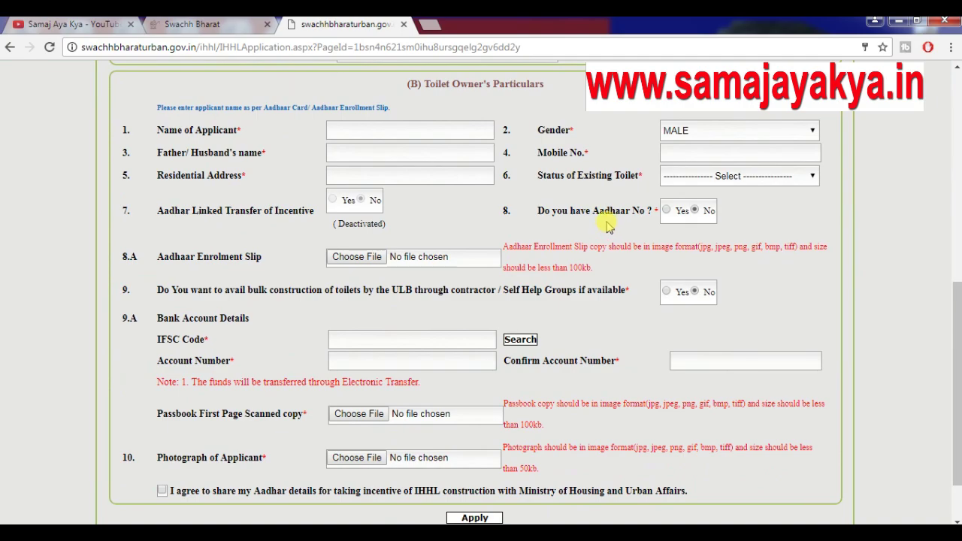